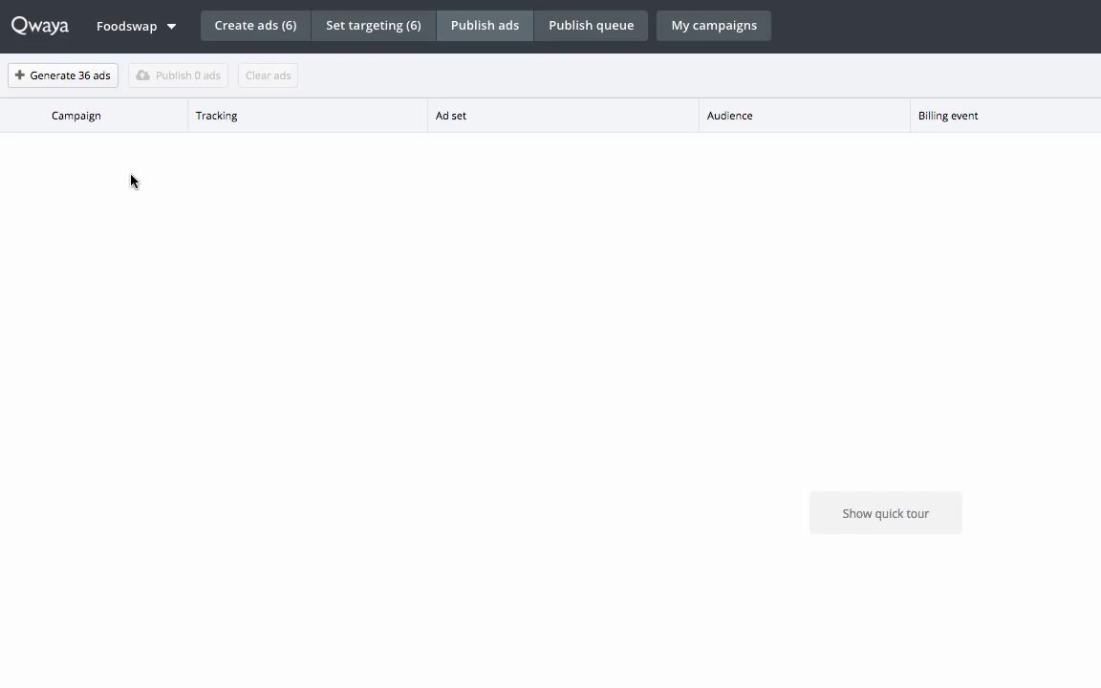
- Begin generating the 36 ads into a new campaign named 'Foodswap Shop'
left_click(64, 80)
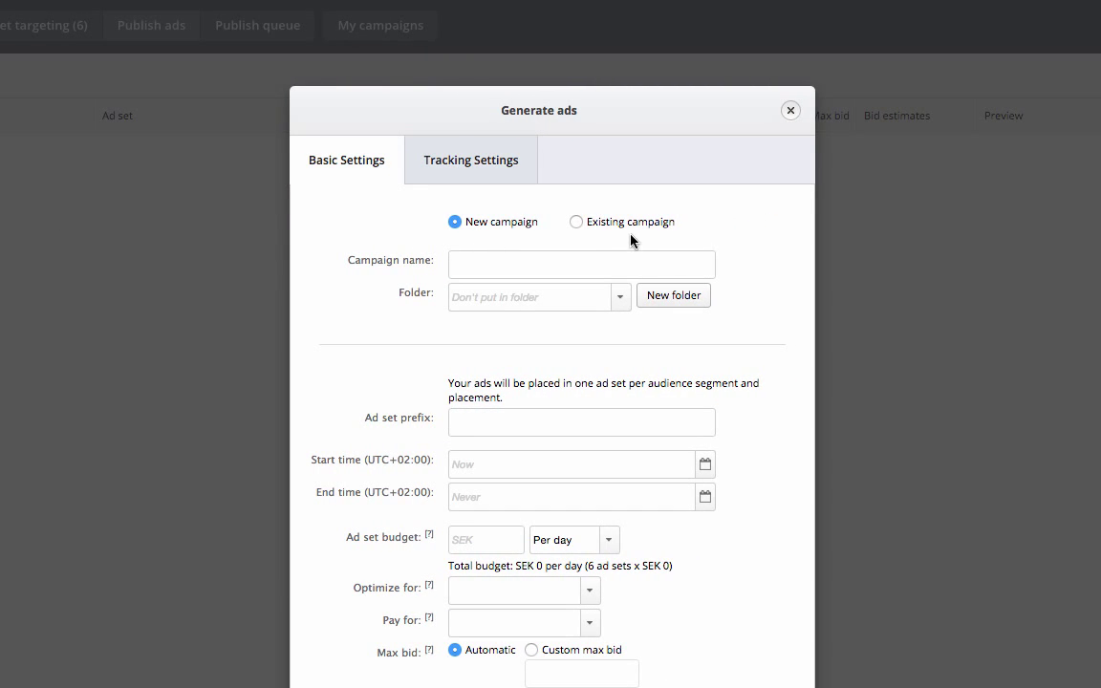
left_click(482, 252)
type("Food")
type("swap Shop")
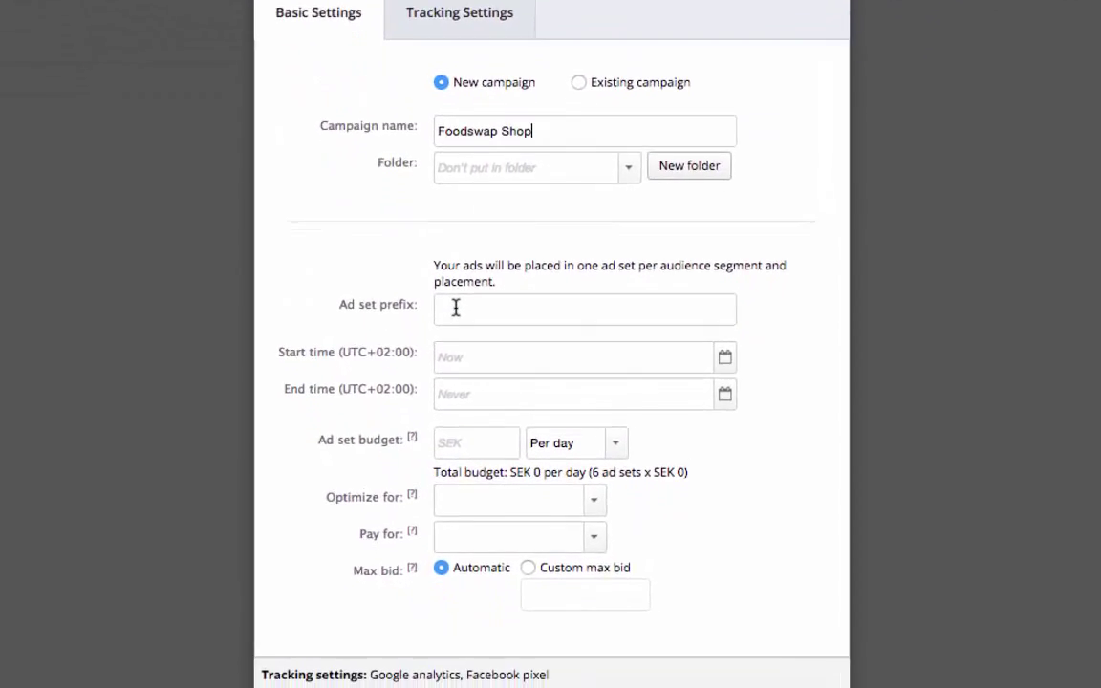
- Give the ad sets the prefix 'Free Shipping' and a 100 SEK daily budget each
left_click(446, 210)
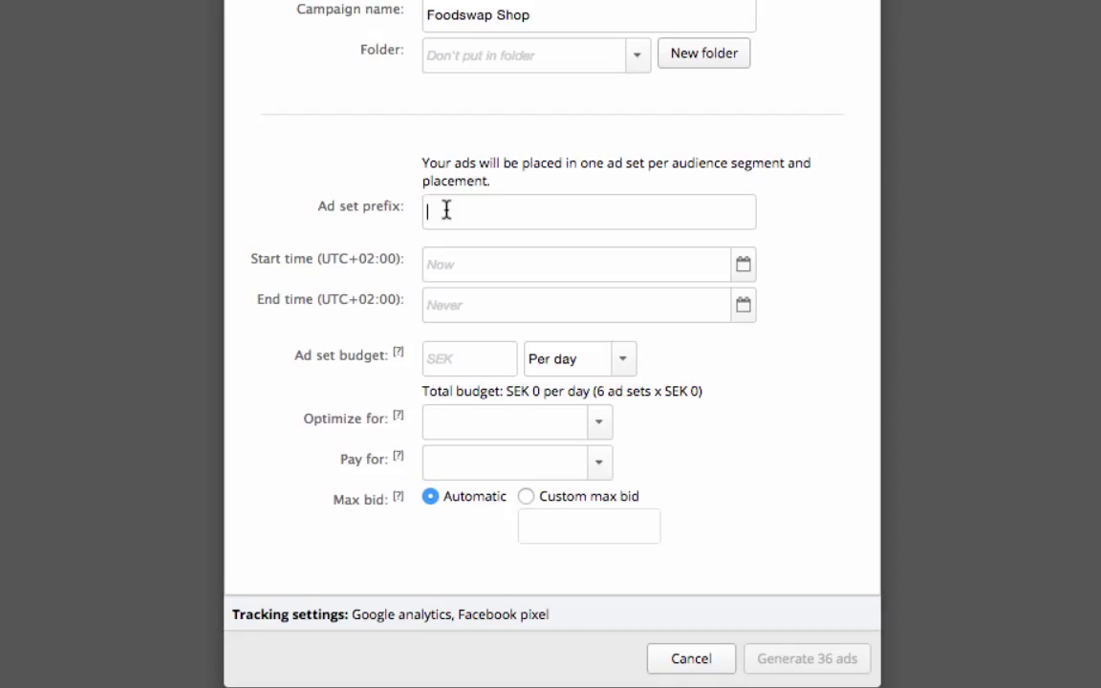
type("Free Shipping")
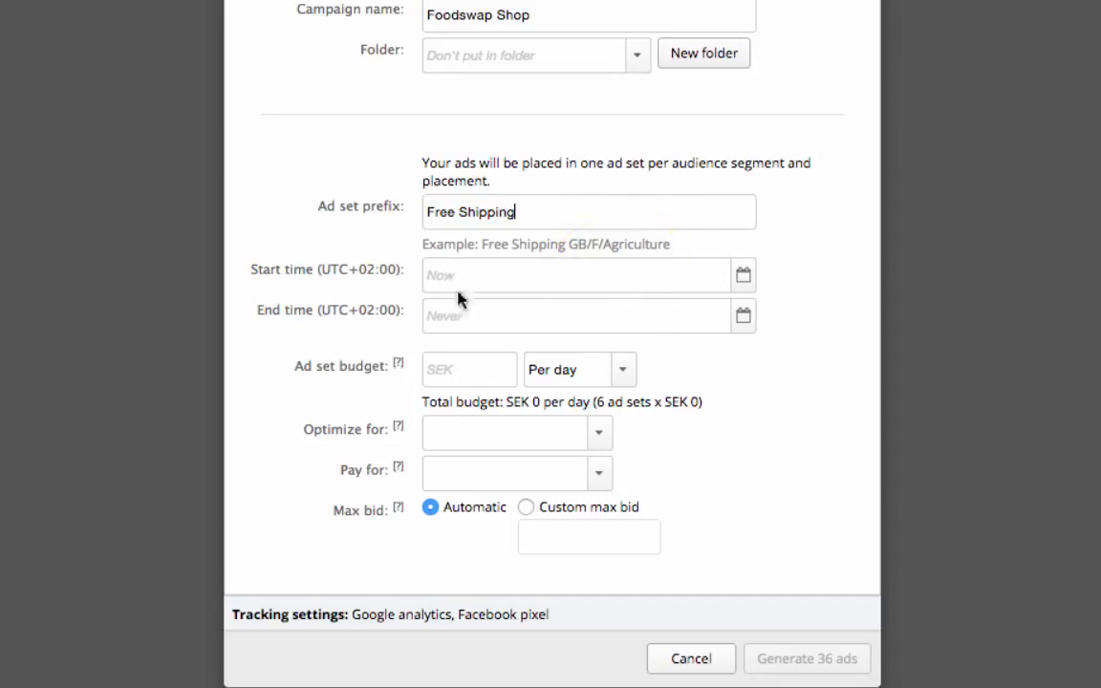
left_click(467, 367)
type("100")
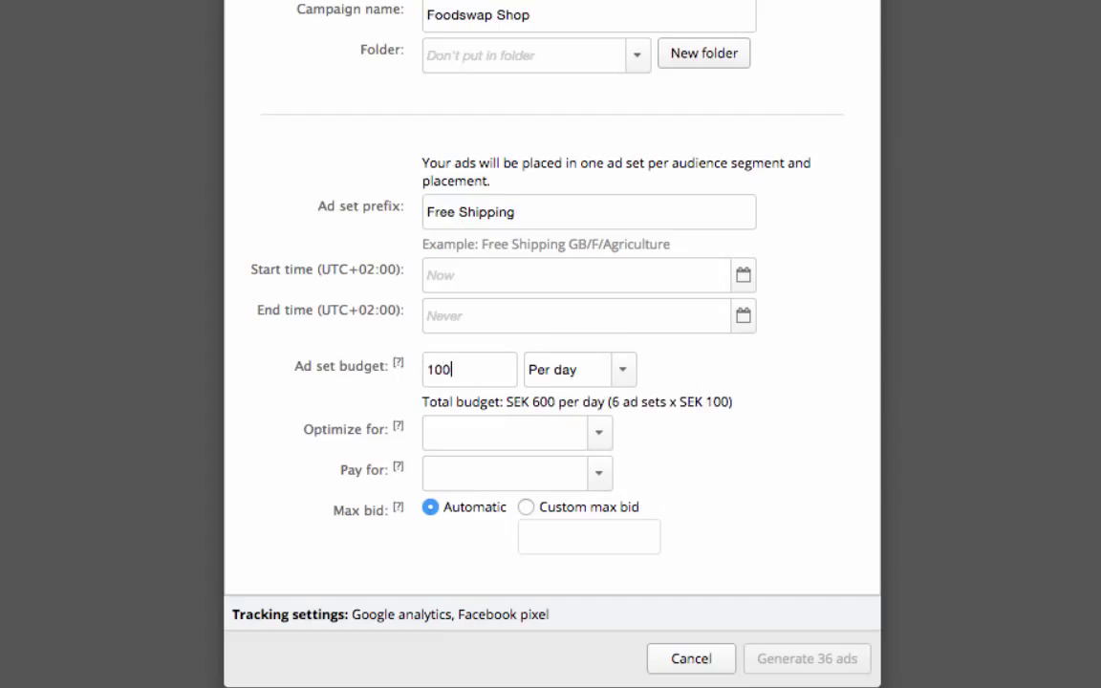
- Set bidding to optimize for Link clicks, pay for Impressions, with custom max bid 5
left_click(600, 442)
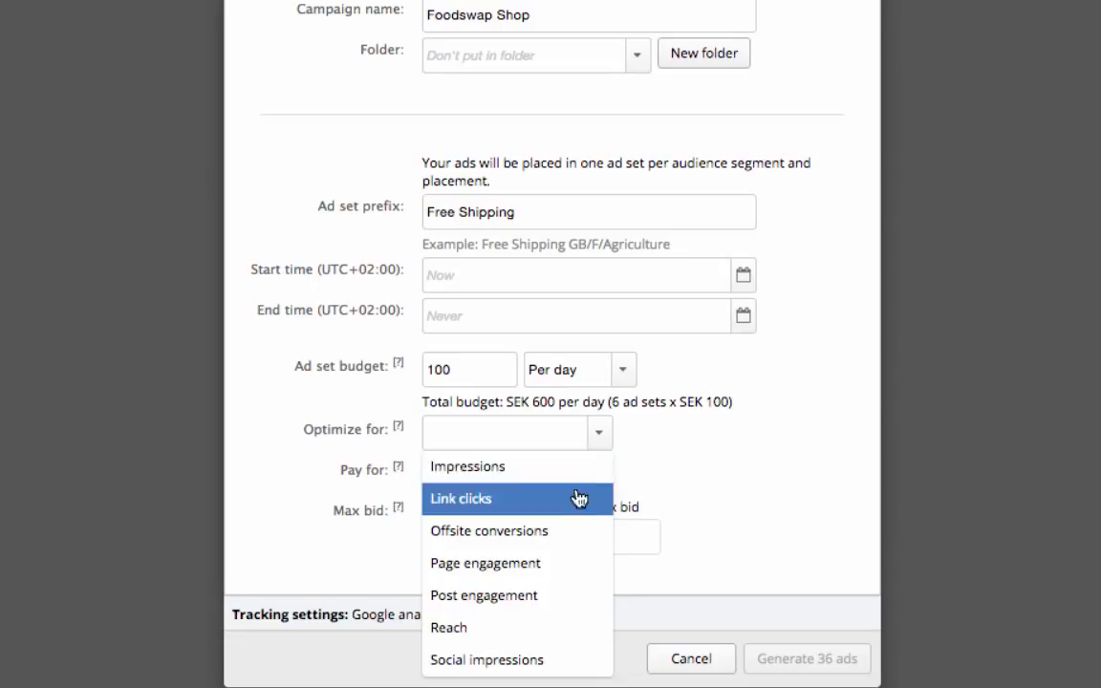
left_click(580, 498)
left_click(608, 475)
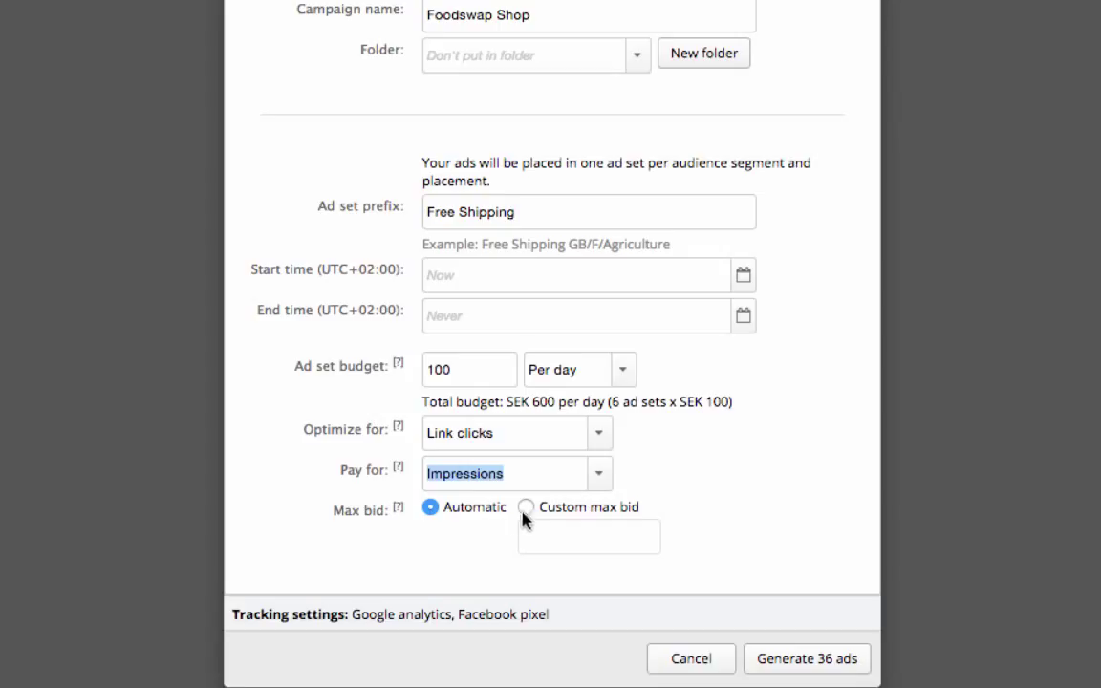
left_click(525, 510)
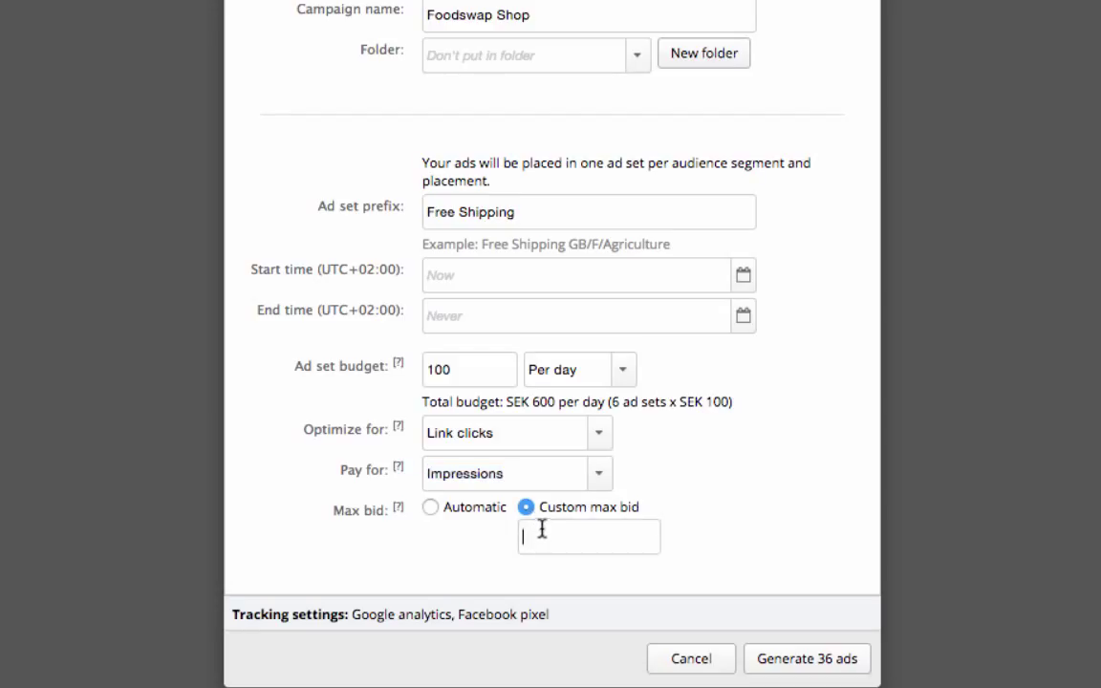
type("5")
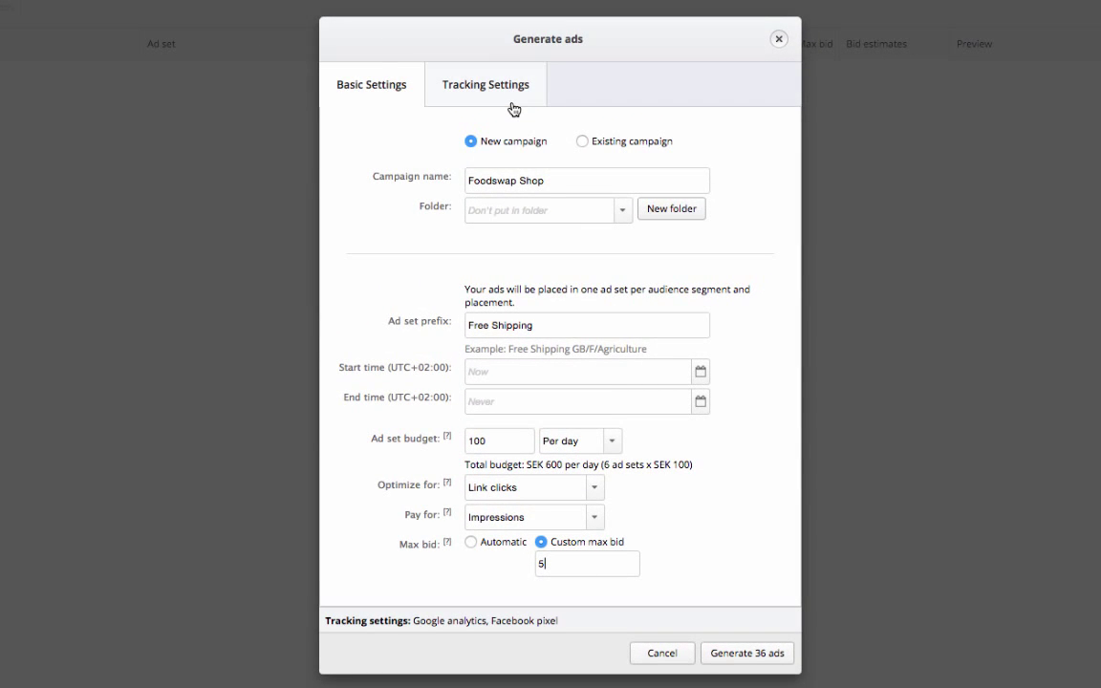
- Bring up tracking settings, keeping Google Analytics and Facebook pixel tracking enabled
left_click(513, 109)
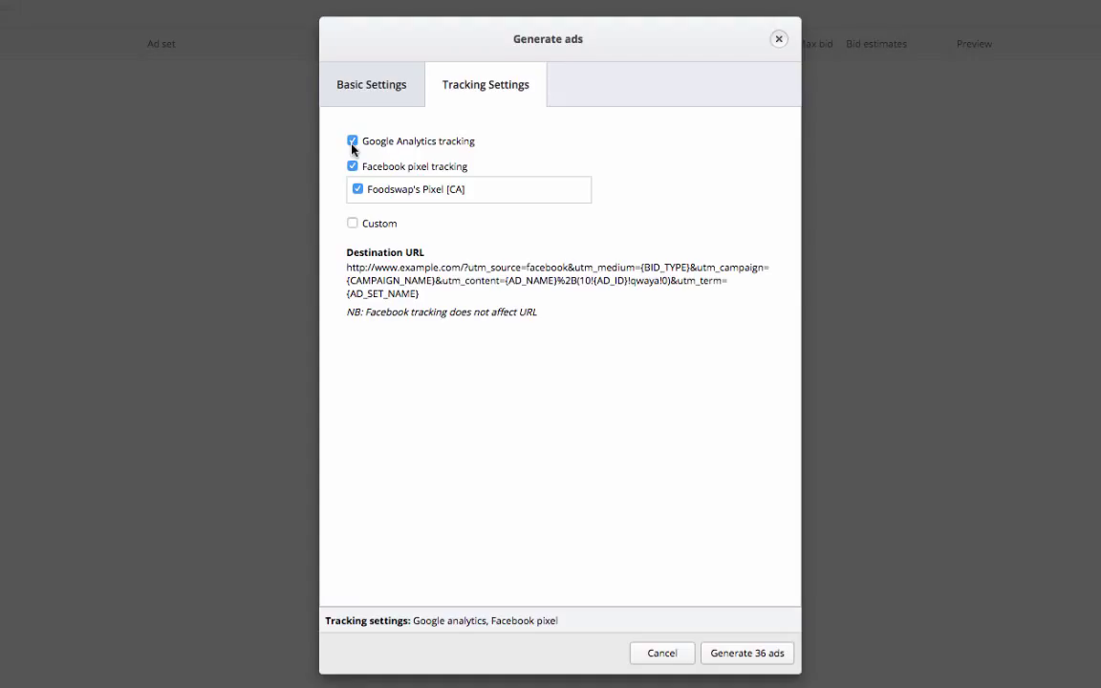
left_click(353, 167)
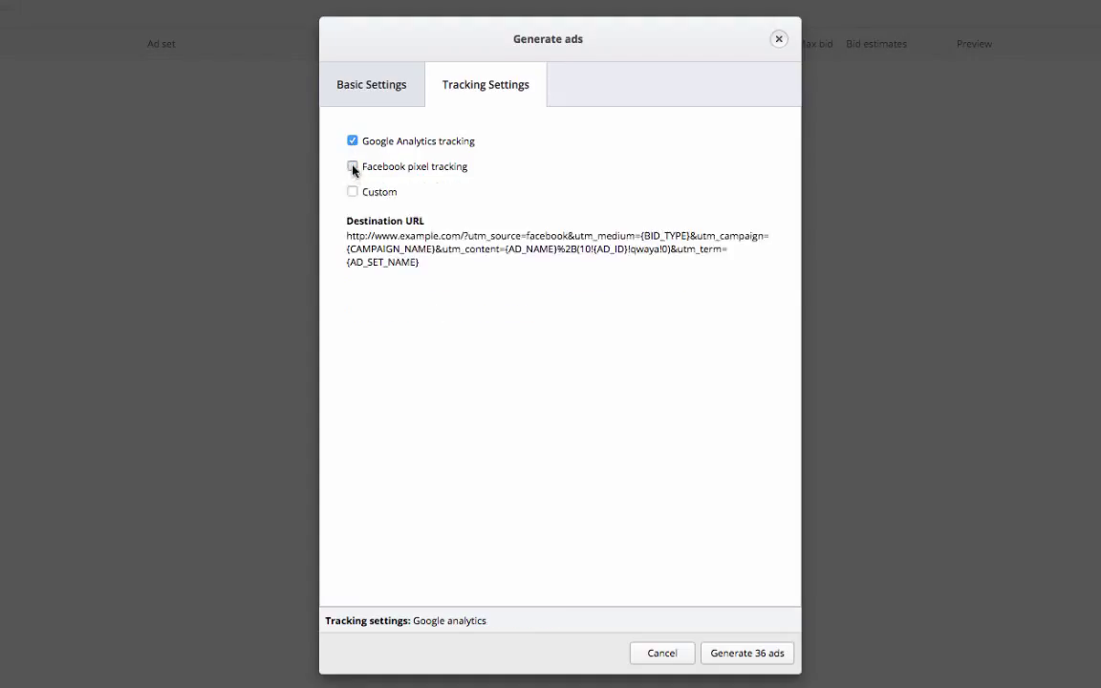
left_click(352, 167)
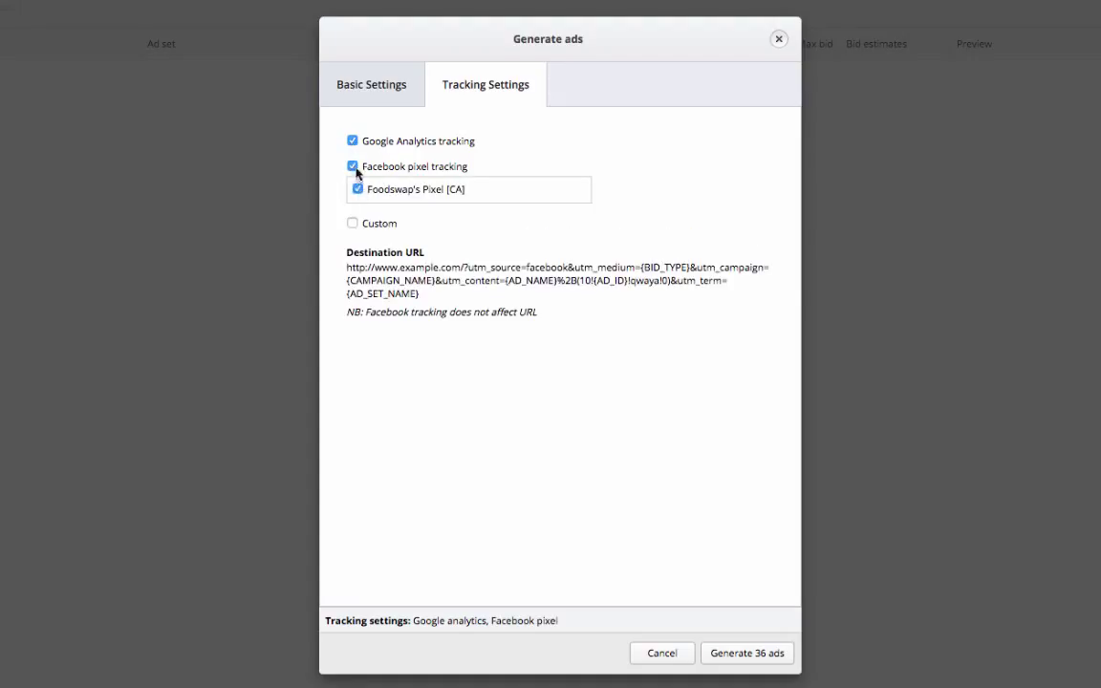
- Add custom URL parameters mapping subid to Age and subid2 to Ad id
left_click(353, 224)
left_click(368, 265)
type("subid")
left_click(612, 268)
left_click(563, 482)
left_click(408, 302)
type("subid2")
left_click(612, 299)
left_click(524, 321)
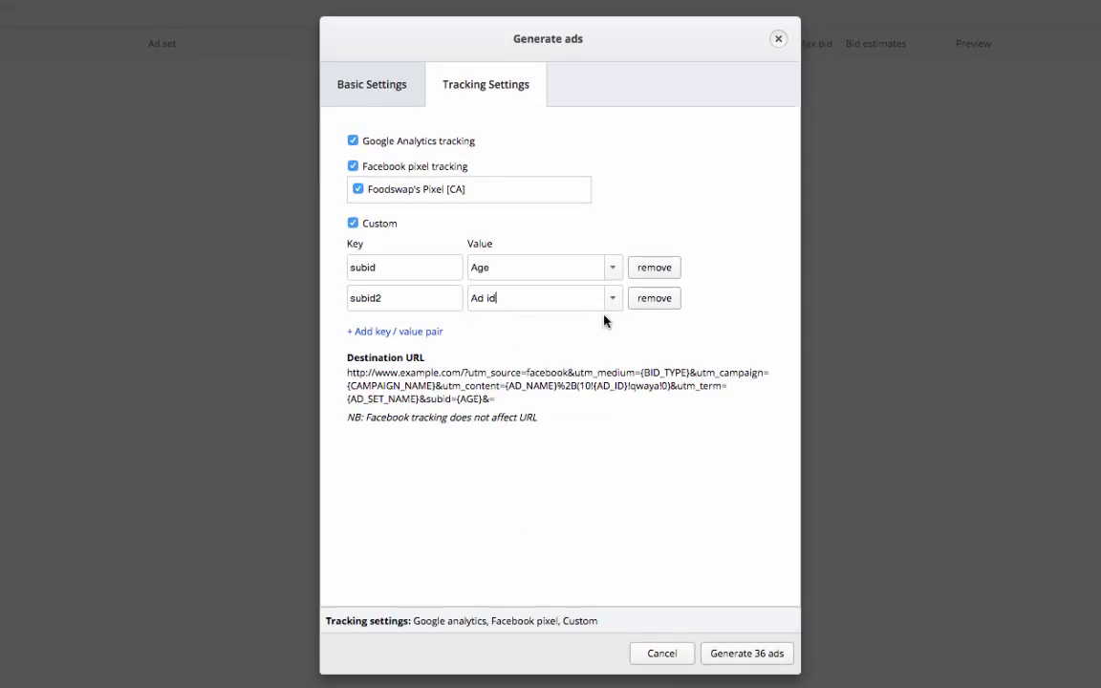
- Remove both custom parameters and turn custom tracking parameters off
left_click(644, 303)
left_click(644, 274)
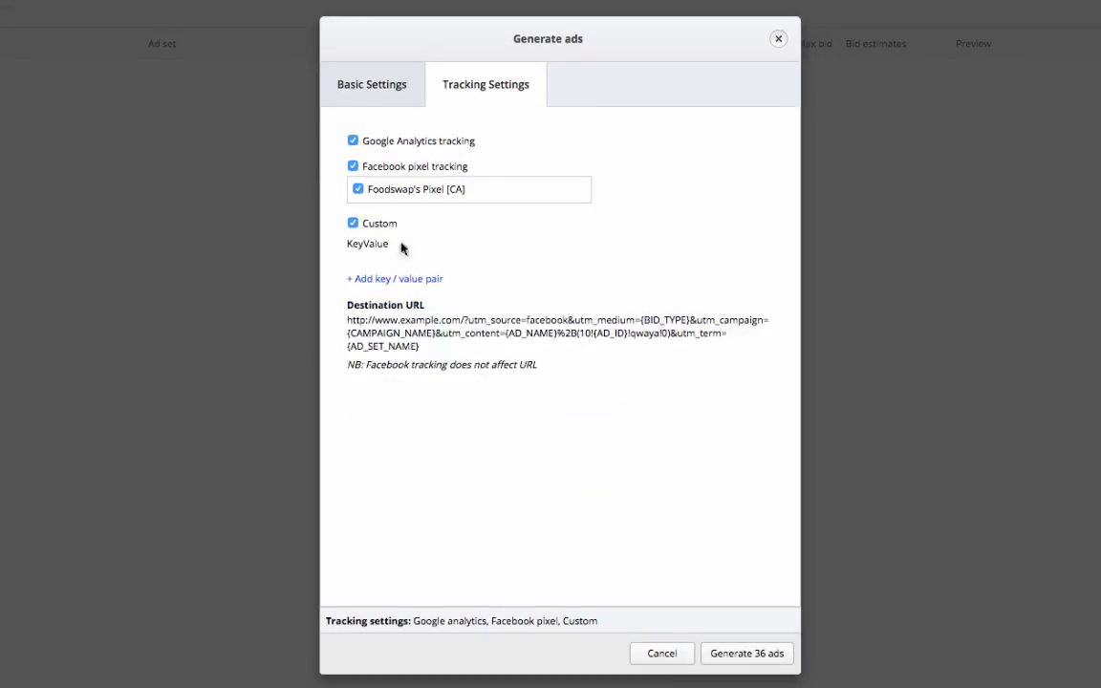
left_click(353, 225)
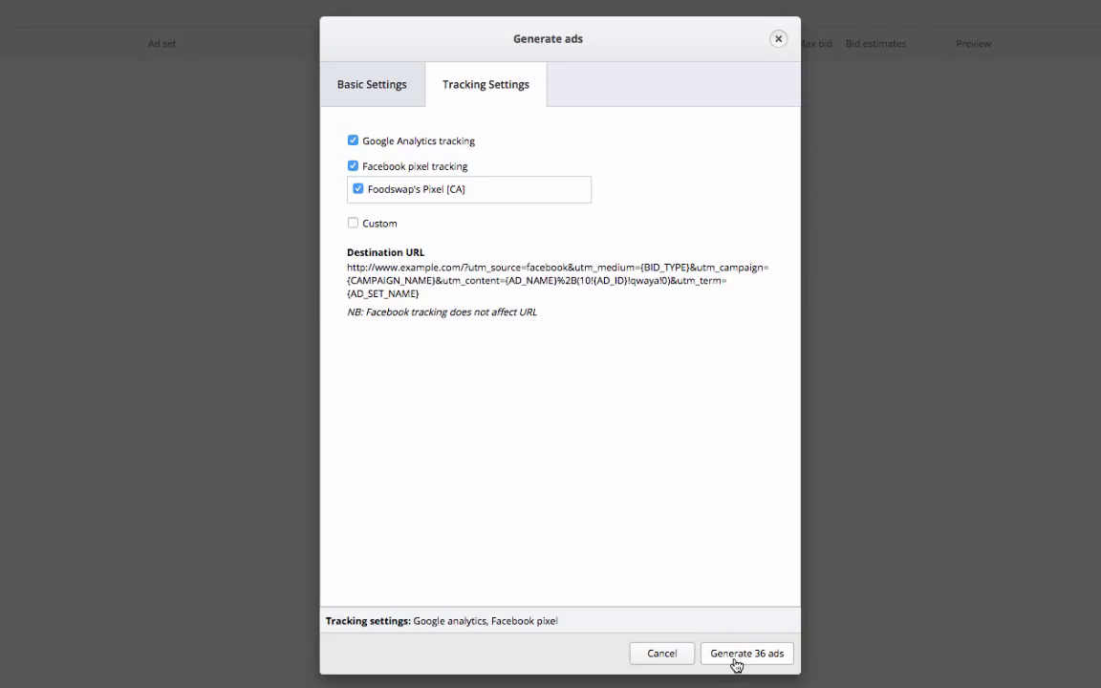
- Generate the 36 Free Shipping ads and scroll through their previews in Publish ads
left_click(736, 654)
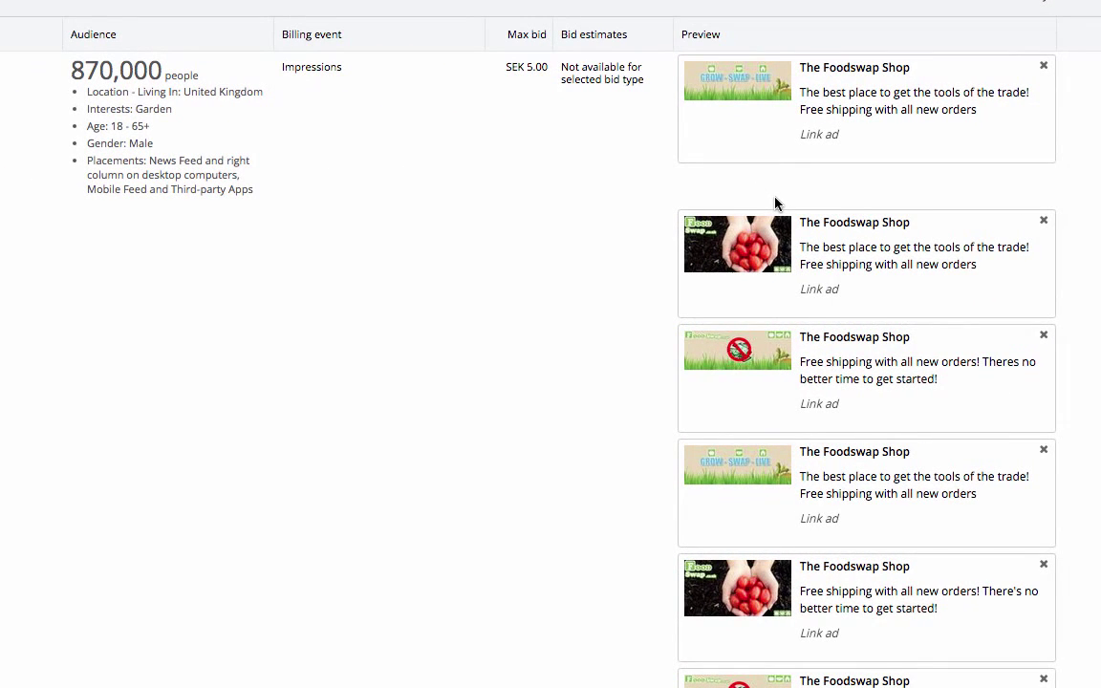
scroll(774, 202, "down", 1)
scroll(775, 203, "down", 1)
scroll(777, 205, "down", 1)
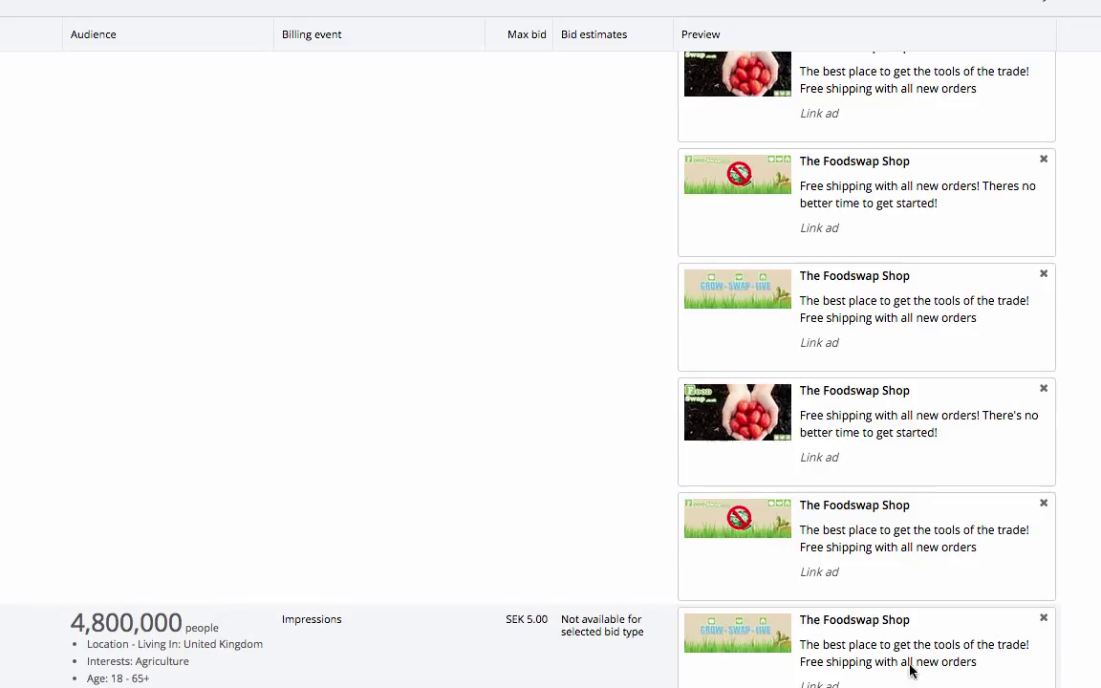